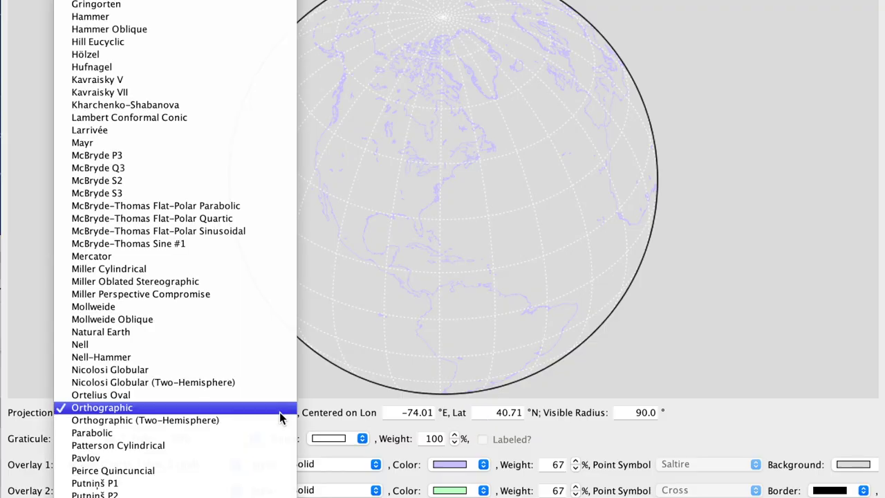
Set a Gnomonic projection with the MWDB_Coasts_1 overlay, trying latitudes 28–29 and visible radius 6
{"action": "left_click", "coordinate": [131, 463]}
{"action": "left_click", "coordinate": [130, 443]}
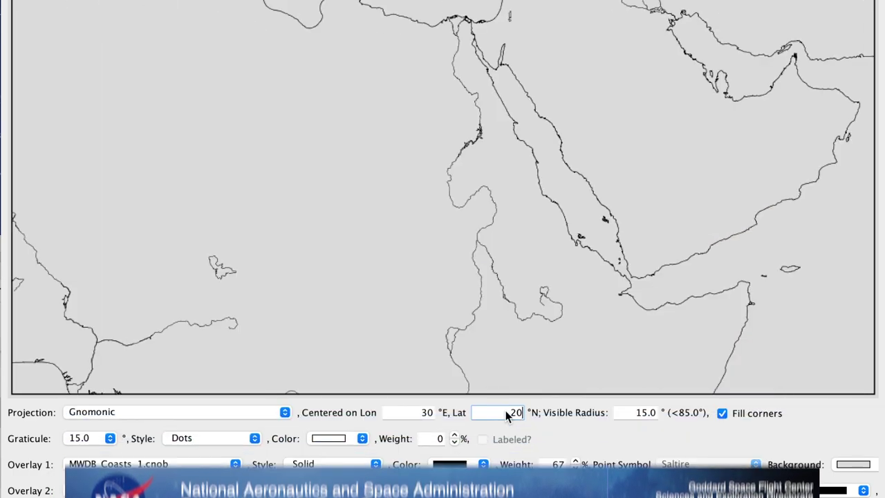
{"action": "double_click", "coordinate": [643, 412]}
{"action": "type", "text": "5"}
{"action": "key", "text": "Return"}
{"action": "double_click", "coordinate": [516, 413]}
{"action": "type", "text": "28"}
{"action": "key", "text": "Return"}
{"action": "double_click", "coordinate": [516, 413]}
{"action": "type", "text": "29"}
{"action": "double_click", "coordinate": [643, 412]}
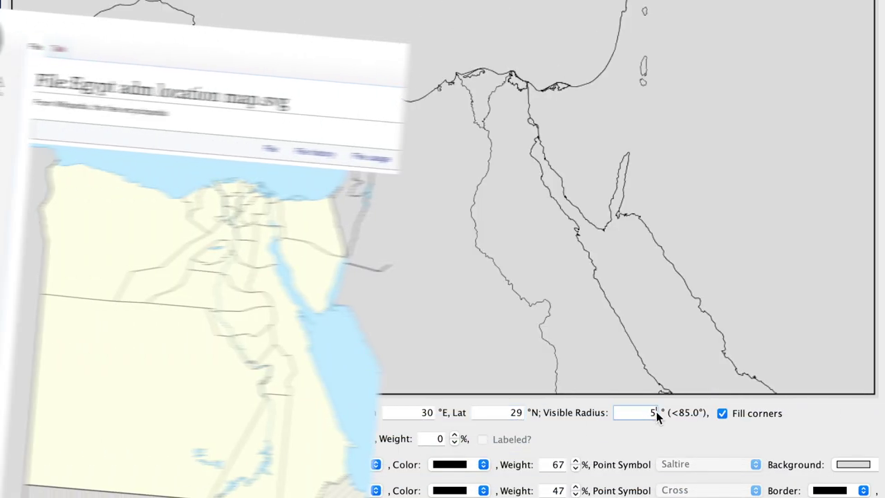
{"action": "type", "text": "5.5"}
{"action": "key", "text": "Return"}
{"action": "double_click", "coordinate": [505, 413]}
{"action": "type", "text": "28.5"}
{"action": "key", "text": "Return"}
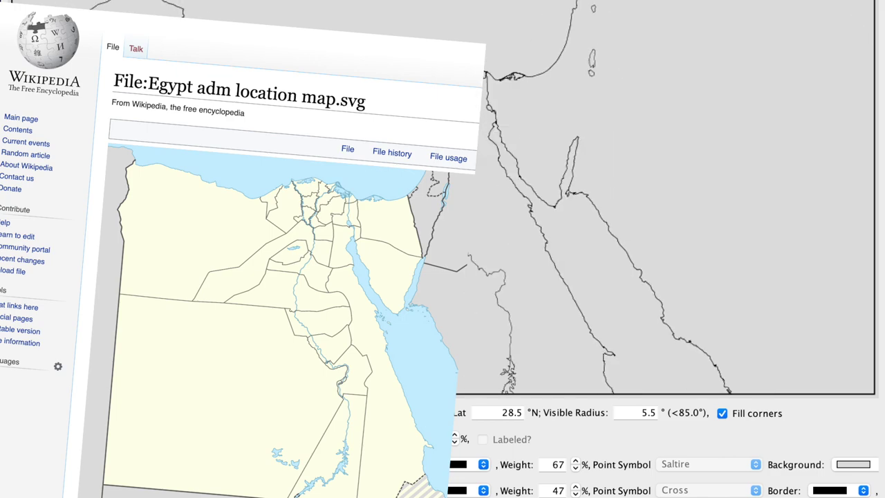
{"action": "key", "text": "Tab"}
{"action": "type", "text": "6"}
{"action": "key", "text": "Return"}
Try latitudes 27 and 29, then settle the map centre latitude at 28
{"action": "double_click", "coordinate": [522, 416]}
{"action": "type", "text": "28"}
{"action": "key", "text": "Return"}
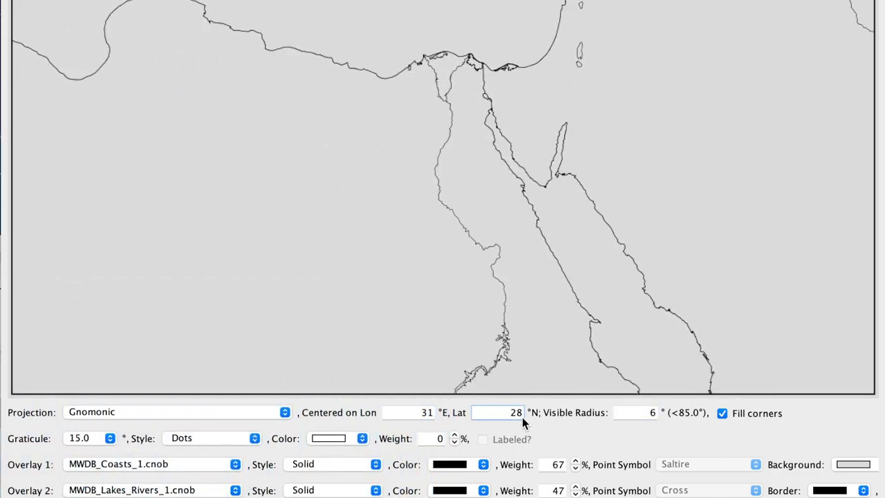
{"action": "double_click", "coordinate": [522, 417]}
{"action": "type", "text": "27"}
{"action": "key", "text": "Return"}
{"action": "double_click", "coordinate": [521, 417]}
{"action": "type", "text": "29"}
{"action": "key", "text": "Return"}
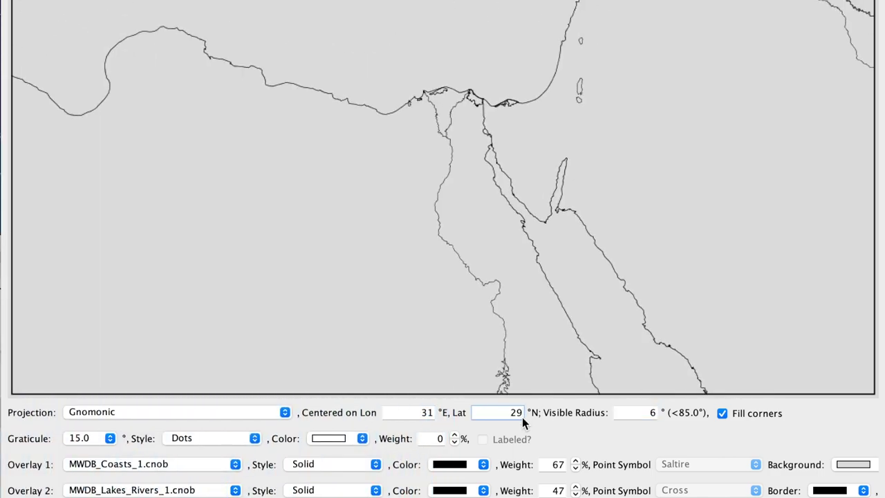
{"action": "double_click", "coordinate": [522, 417]}
{"action": "type", "text": "28"}
{"action": "key", "text": "Return"}
Save the map as a JPEG image 500 px wide
{"action": "key", "text": "super+s"}
{"action": "key", "text": "Return"}
{"action": "type", "text": "500"}
{"action": "key", "text": "Tab"}
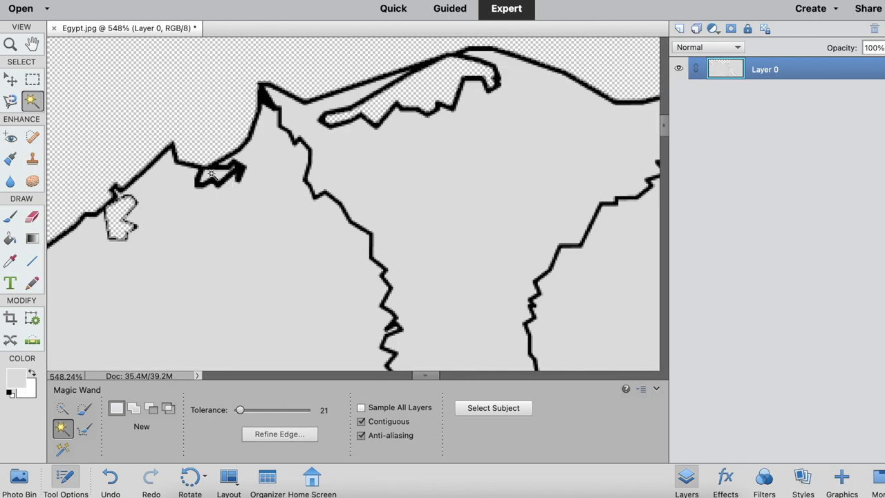
Switch to the Eraser in brush mode to clean up stray coastline bits
{"action": "key", "text": "e"}
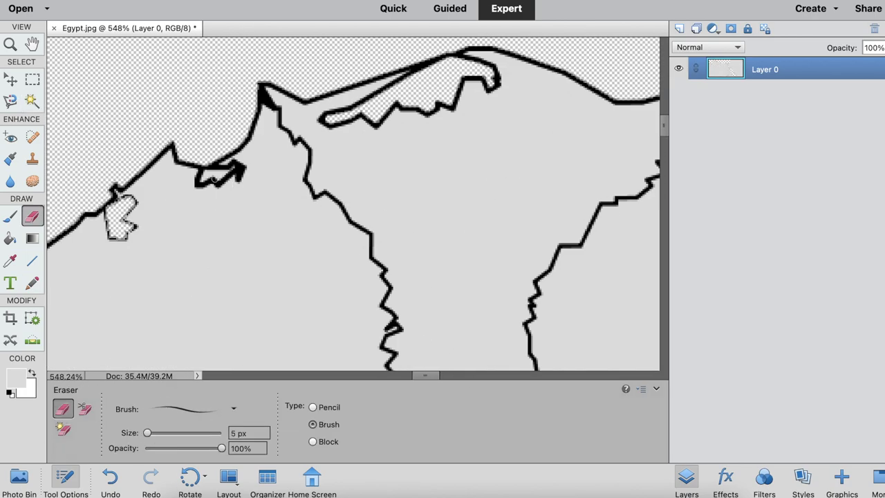
{"action": "key", "text": "b"}
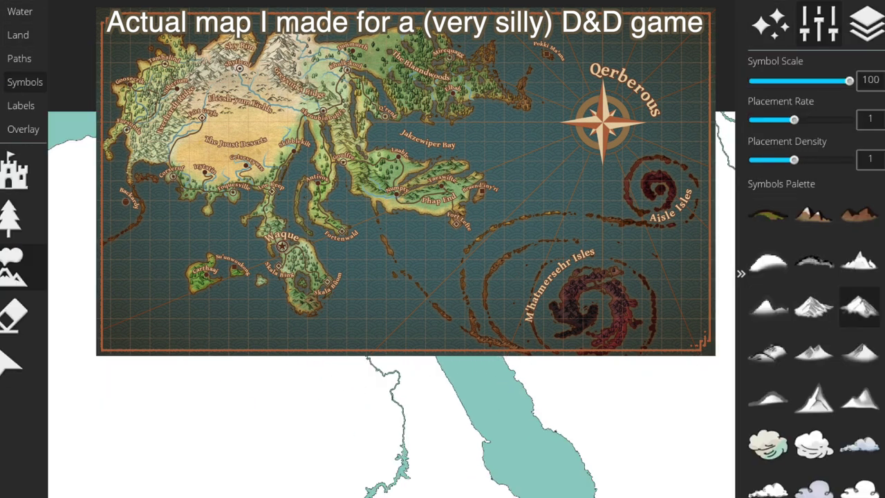
Pick the sketched mountain symbol and paint mountains over Sinai and the Red Sea's eastern coast
{"action": "left_click", "coordinate": [814, 304]}
{"action": "left_click_drag", "start_coordinate": [408, 256], "coordinate": [474, 297]}
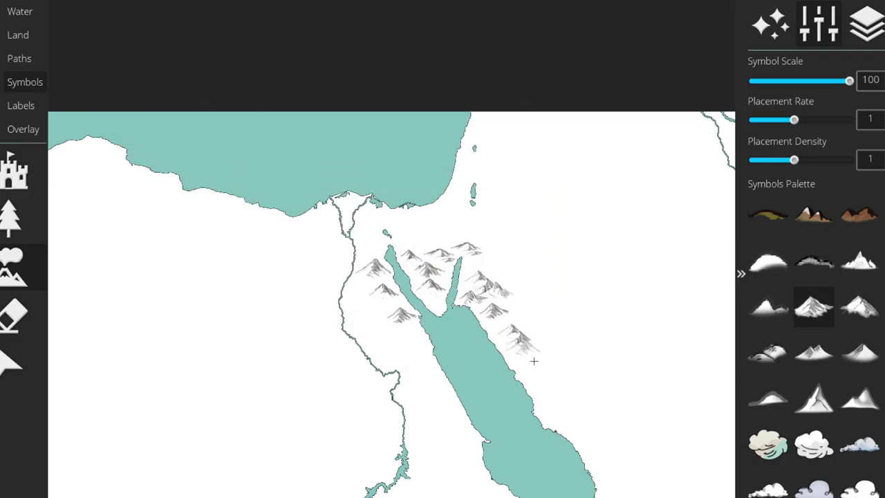
{"action": "left_click_drag", "start_coordinate": [529, 349], "coordinate": [599, 428]}
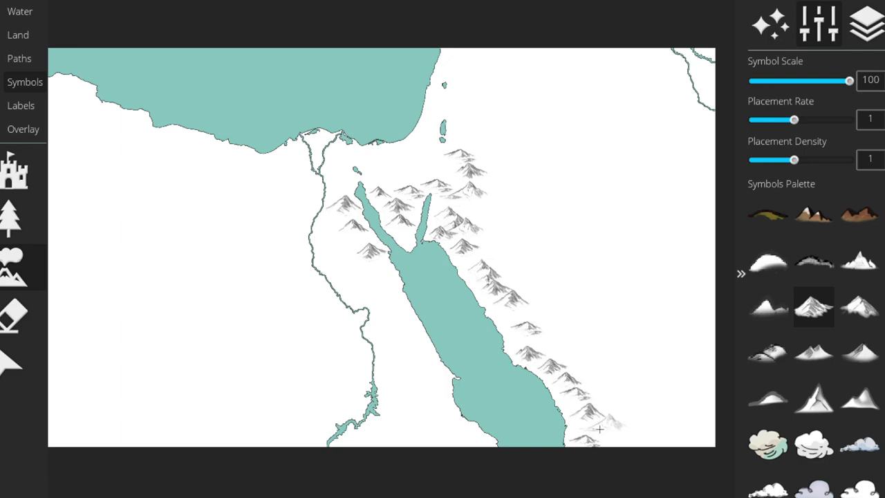
Add mountains near the northwestern coast, west of the Red Sea, and along the eastern Mediterranean
{"action": "left_click", "coordinate": [176, 124]}
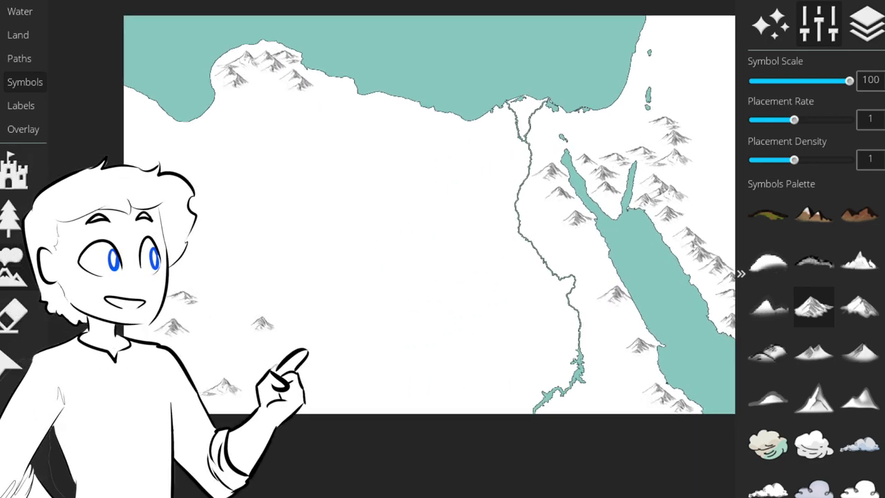
{"action": "scroll", "coordinate": [627, 302], "scroll_direction": "up", "scroll_amount": 4}
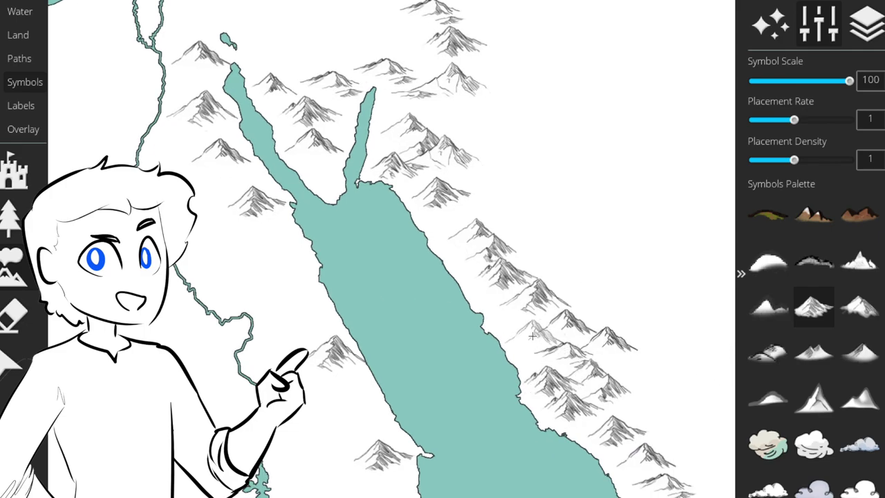
{"action": "scroll", "coordinate": [343, 243], "scroll_direction": "down", "scroll_amount": 2}
{"action": "key", "text": "s"}
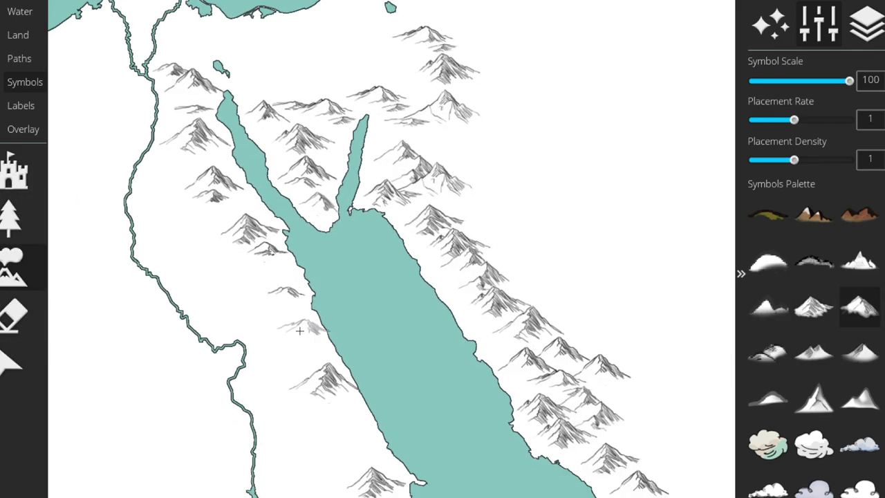
{"action": "left_click", "coordinate": [350, 367]}
{"action": "scroll", "coordinate": [411, 263], "scroll_direction": "down", "scroll_amount": 3}
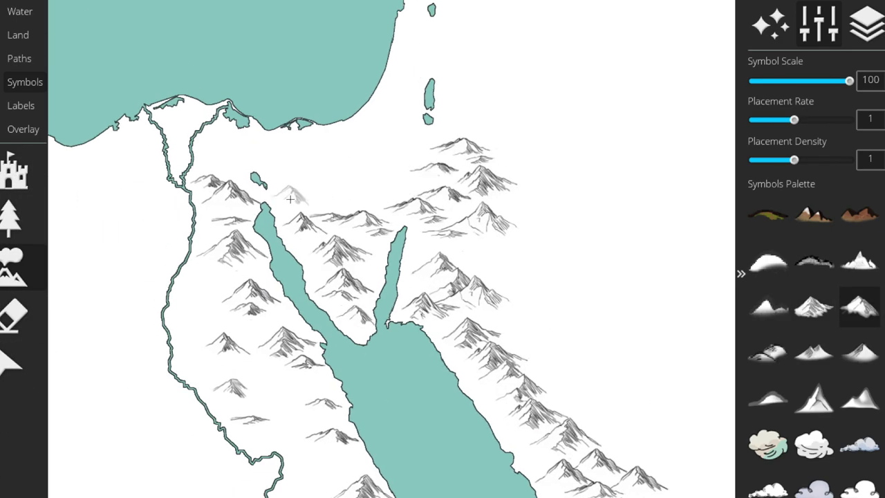
{"action": "scroll", "coordinate": [392, 164], "scroll_direction": "up", "scroll_amount": 2}
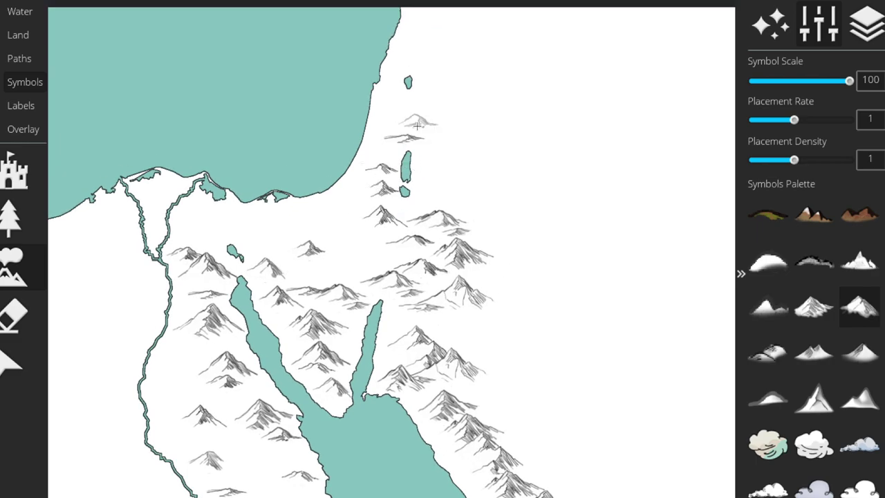
{"action": "left_click_drag", "start_coordinate": [417, 125], "coordinate": [468, 102]}
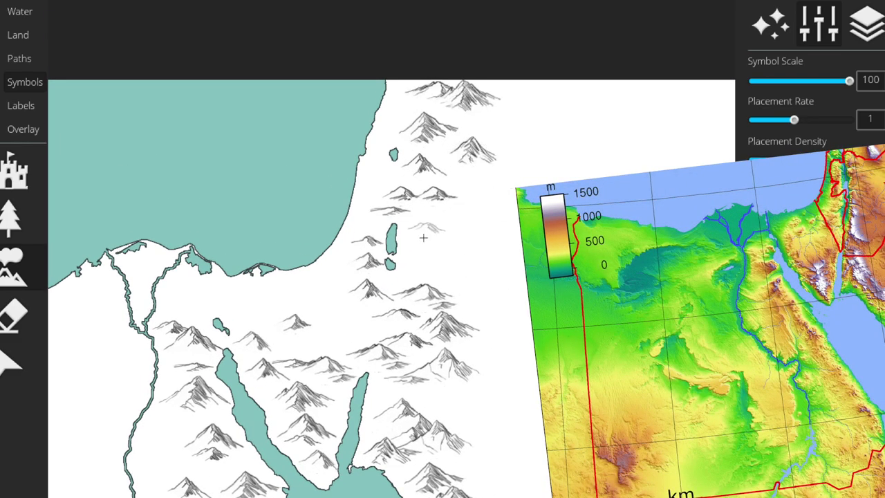
{"action": "scroll", "coordinate": [357, 307], "scroll_direction": "down", "scroll_amount": 3}
{"action": "scroll", "coordinate": [375, 250], "scroll_direction": "up", "scroll_amount": 3}
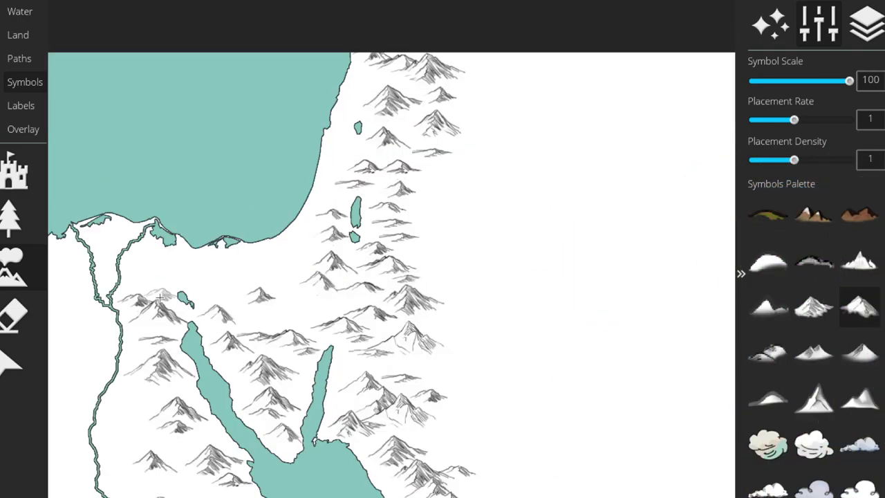
{"action": "scroll", "coordinate": [279, 322], "scroll_direction": "down", "scroll_amount": 3}
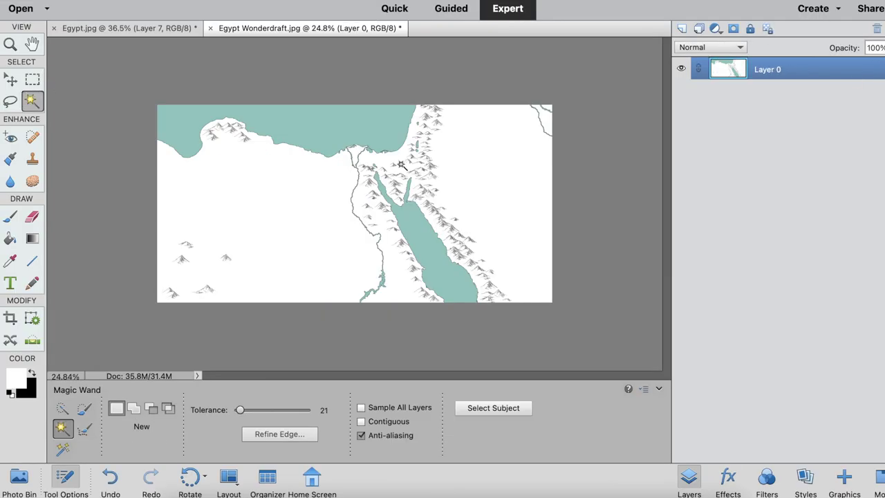
Duplicate Layer 0 and try Linear Burn blending on the copy, then undo it
{"action": "scroll", "coordinate": [431, 300], "scroll_direction": "up", "scroll_amount": 3}
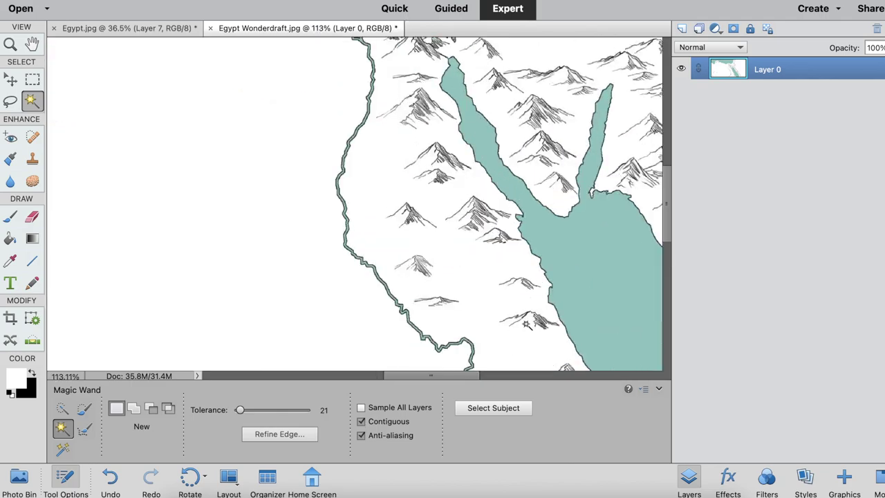
{"action": "scroll", "coordinate": [429, 297], "scroll_direction": "up", "scroll_amount": 5}
{"action": "scroll", "coordinate": [429, 298], "scroll_direction": "down", "scroll_amount": 5}
{"action": "right_click", "coordinate": [732, 70]}
{"action": "left_click", "coordinate": [757, 112]}
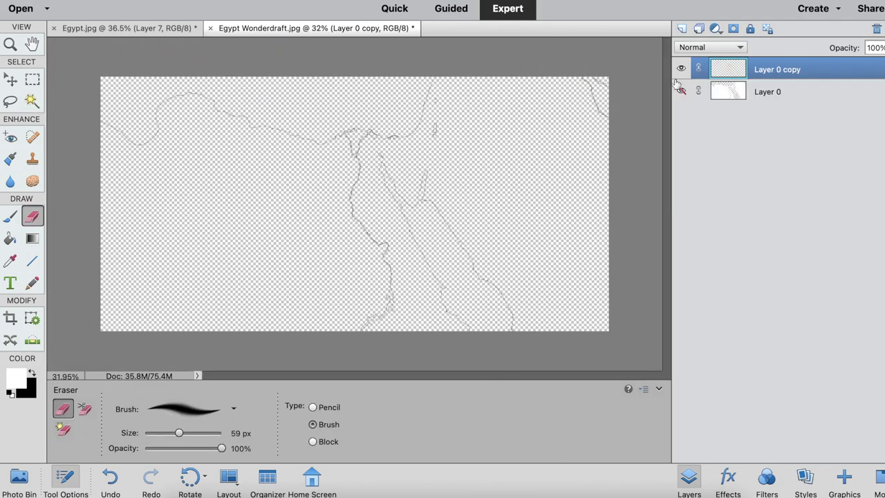
{"action": "left_click", "coordinate": [711, 47]}
{"action": "left_click", "coordinate": [701, 122]}
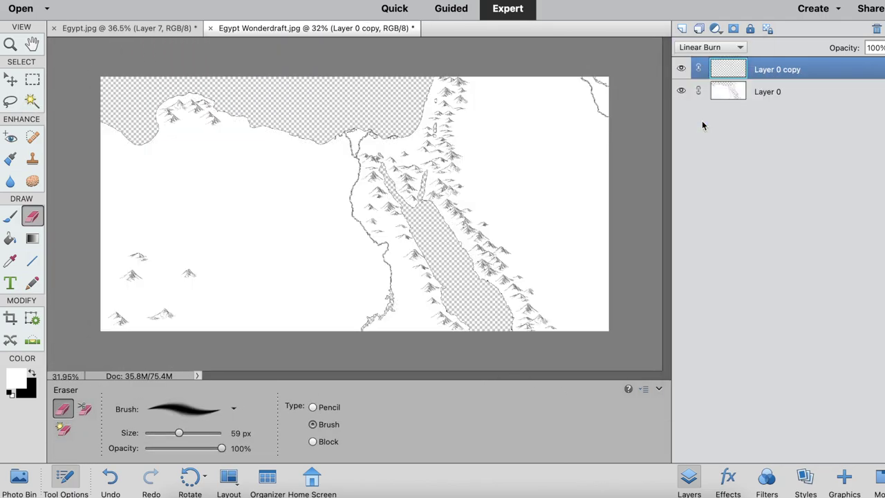
{"action": "key", "text": "ctrl+z"}
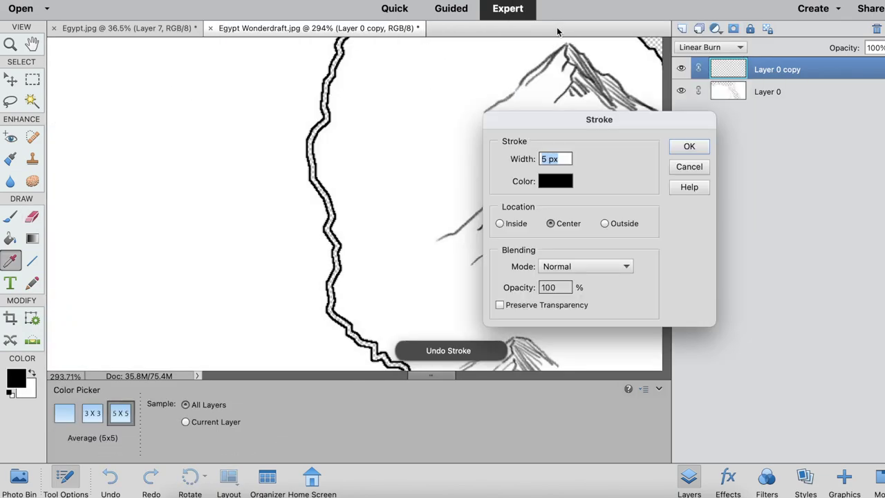
{"action": "type", "text": "2"}
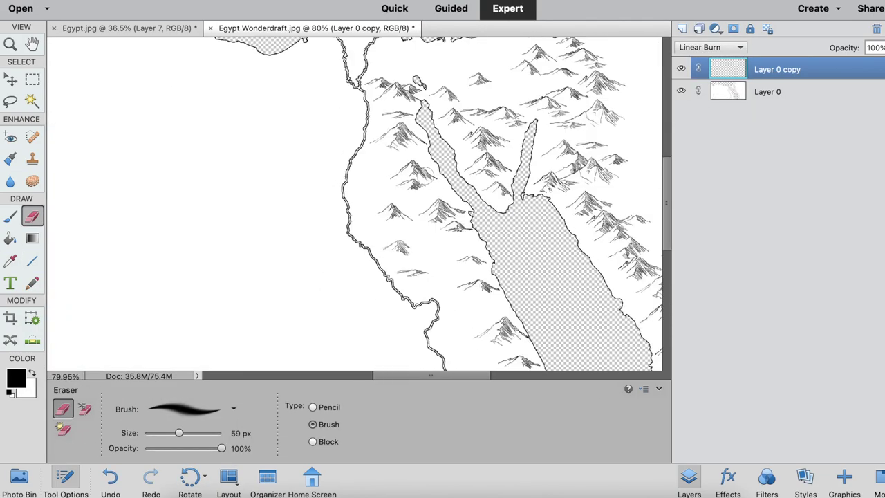
Duplicate the land layer, blur it, copy the blurred shadow again and move it below the second
{"action": "right_click", "coordinate": [761, 90]}
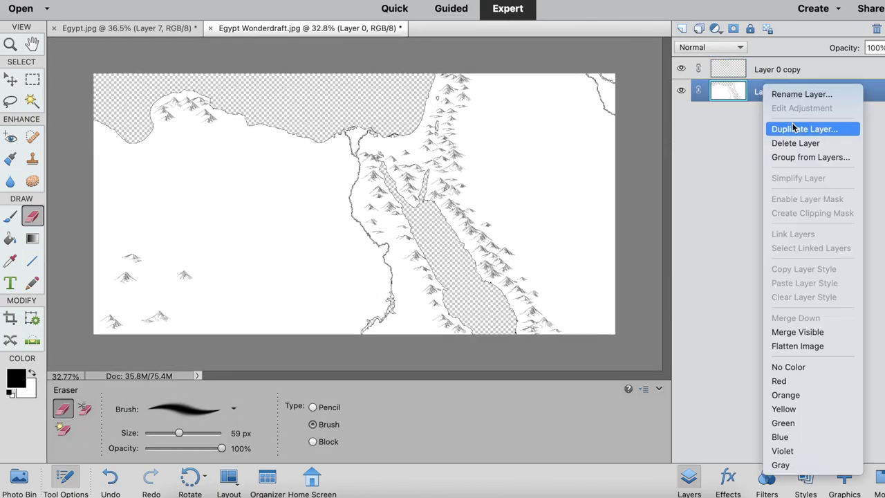
{"action": "left_click", "coordinate": [794, 129]}
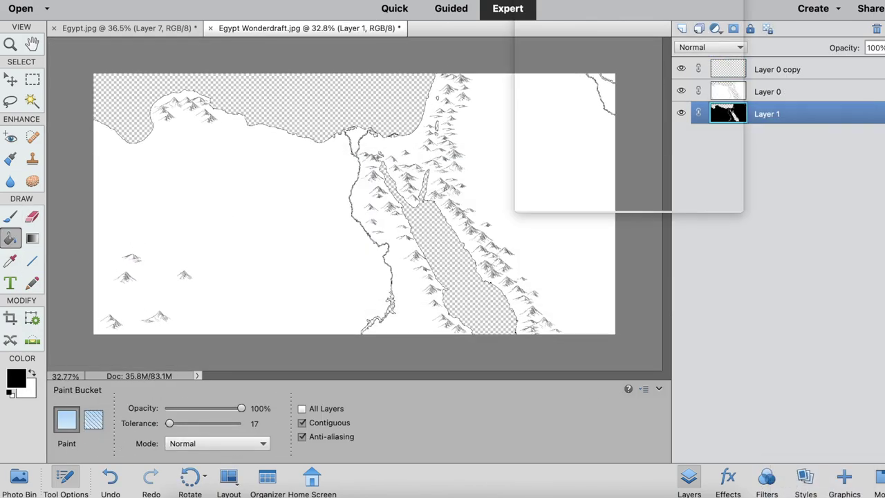
{"action": "key", "text": "r"}
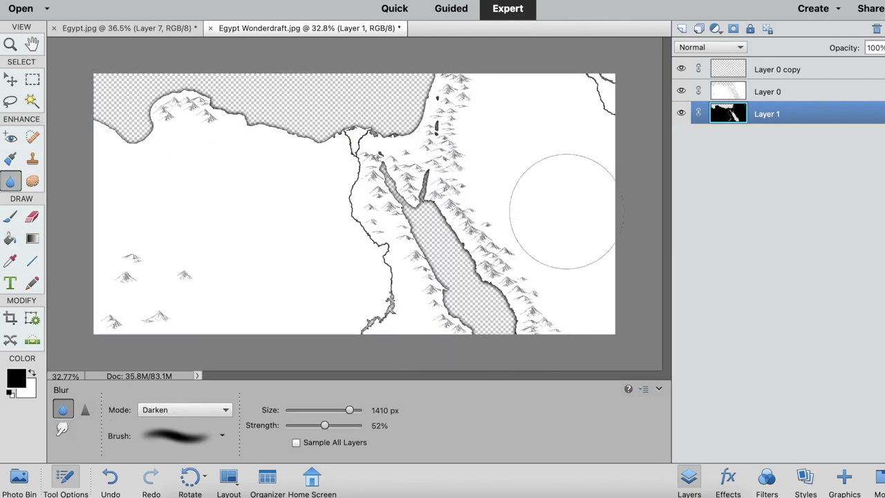
{"action": "key", "text": "ctrl+j"}
{"action": "key", "text": "ctrl+j"}
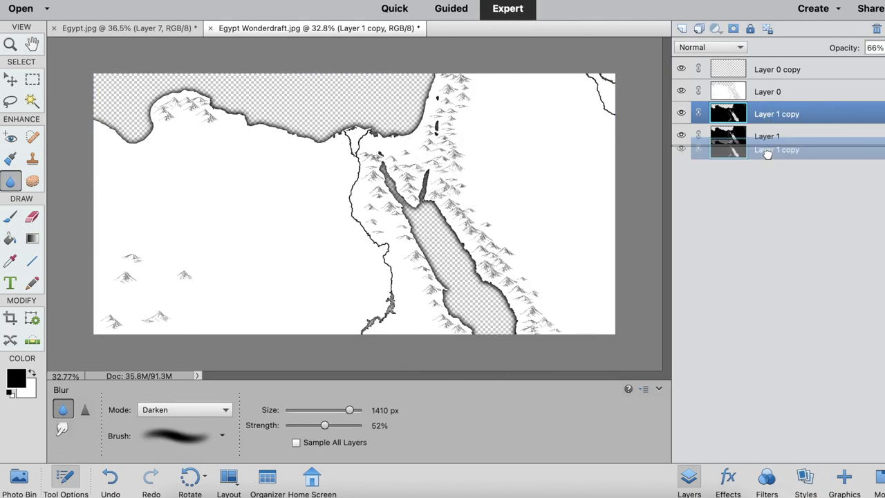
{"action": "left_click_drag", "start_coordinate": [820, 133], "coordinate": [820, 162]}
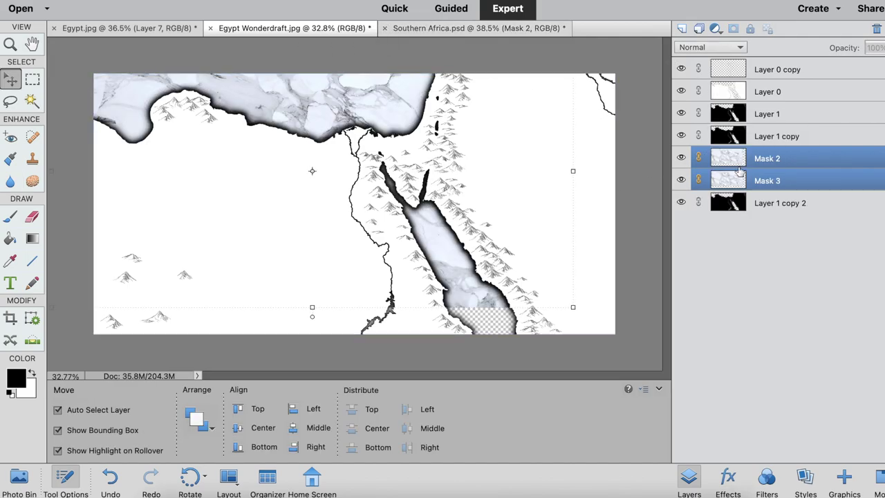
Move the marble layers above the land layer and clip them to it
{"action": "left_click_drag", "start_coordinate": [739, 172], "coordinate": [743, 82]}
{"action": "right_click", "coordinate": [776, 111]}
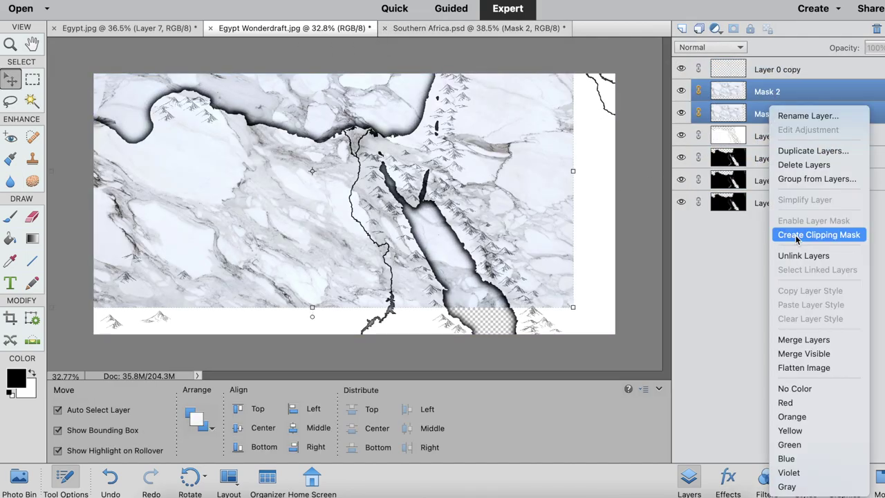
{"action": "left_click", "coordinate": [816, 229]}
Duplicate the land layer, place the copy above the marble, and blend it with Soft Light
{"action": "right_click", "coordinate": [750, 131]}
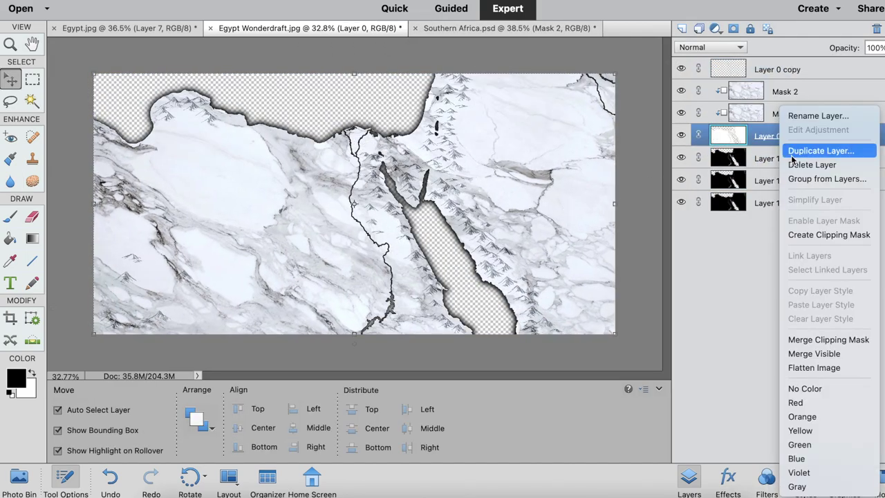
{"action": "left_click", "coordinate": [820, 149]}
{"action": "key", "text": "Return"}
{"action": "left_click_drag", "start_coordinate": [796, 136], "coordinate": [795, 92]}
{"action": "right_click", "coordinate": [795, 92]}
{"action": "key", "text": "Escape"}
{"action": "left_click", "coordinate": [711, 47]}
{"action": "left_click", "coordinate": [701, 241]}
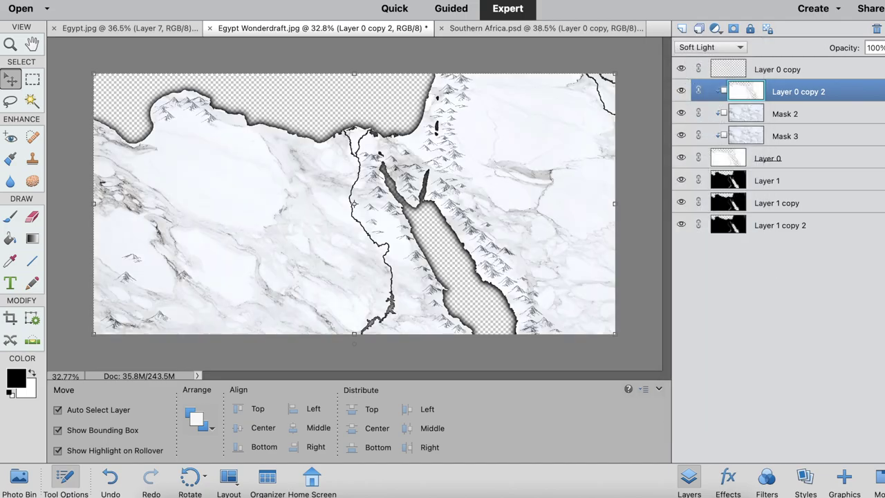
{"action": "key", "text": "ctrl+z"}
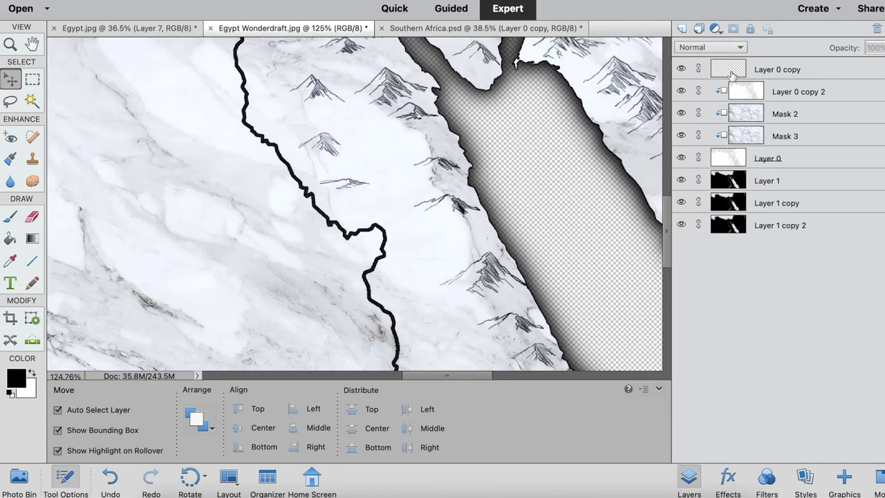
Move the new marble layer to the bottom of the stack and enlarge it to cover the map
{"action": "left_click", "coordinate": [732, 75]}
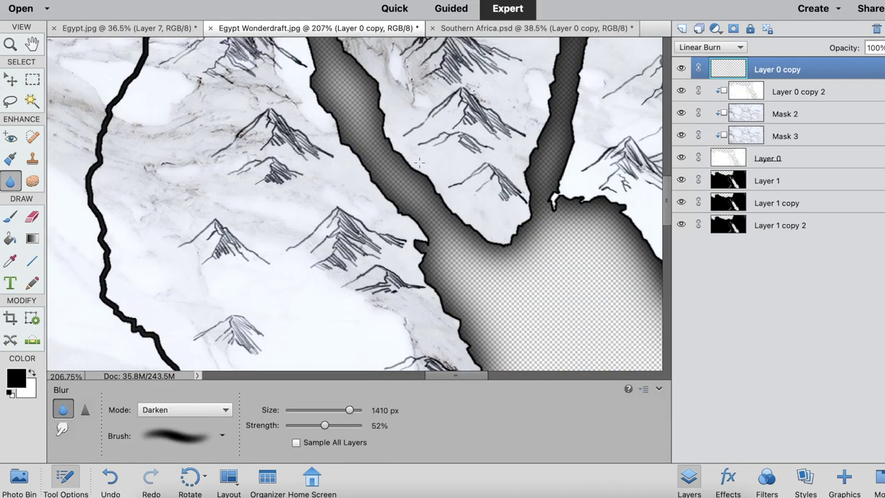
{"action": "key", "text": "ctrl+z"}
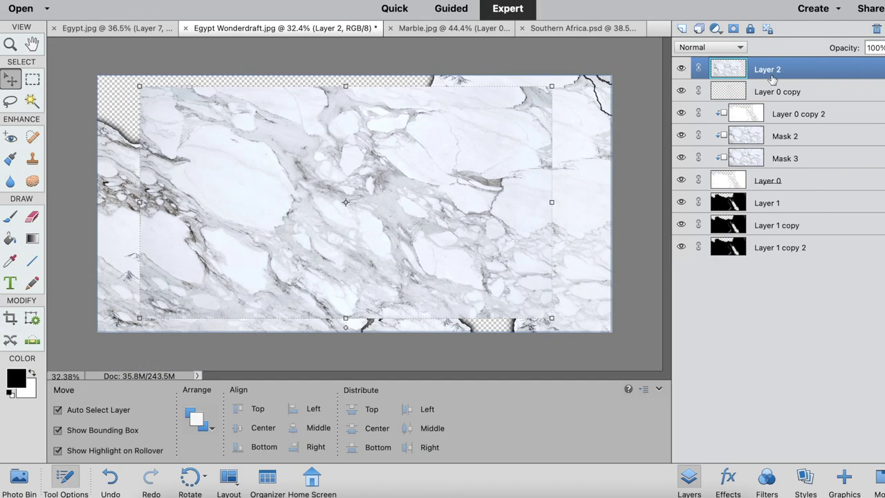
{"action": "left_click_drag", "start_coordinate": [767, 69], "coordinate": [753, 249]}
{"action": "left_click_drag", "start_coordinate": [140, 86], "coordinate": [83, 81]}
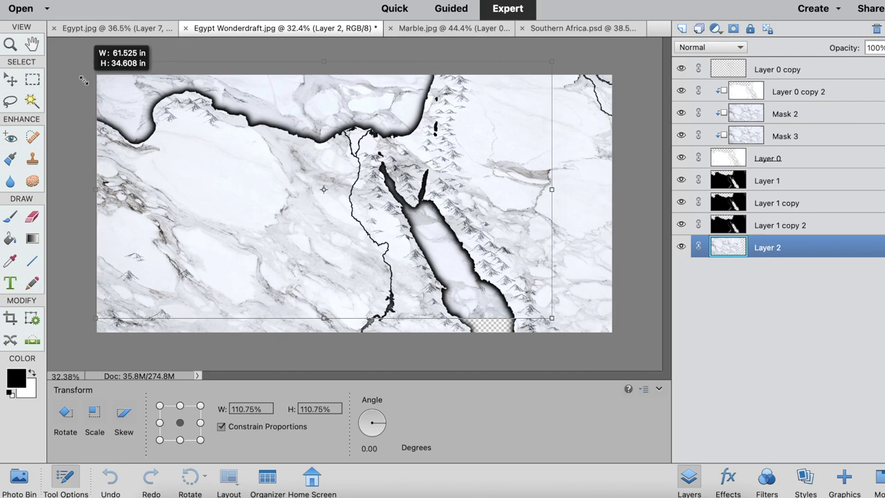
{"action": "left_click", "coordinate": [574, 359]}
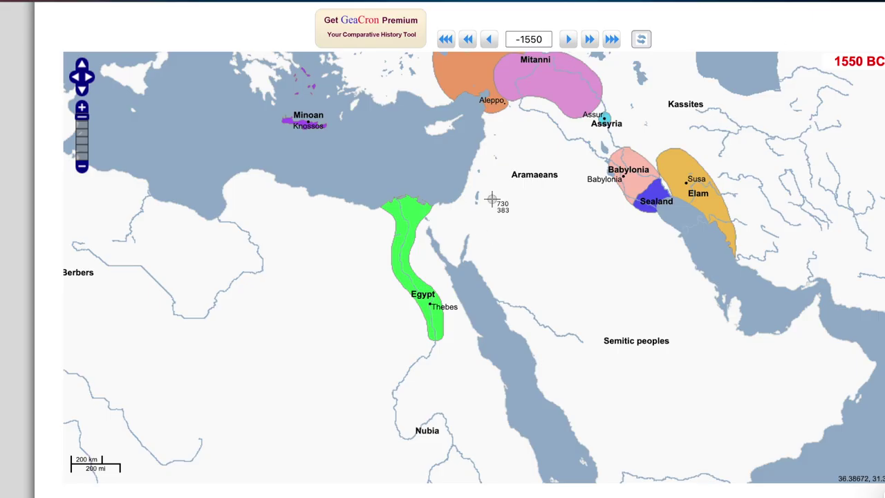
Capture the 1550 BCE New Kingdom map from the video as a screenshot
{"action": "left_click_drag", "start_coordinate": [249, 102], "coordinate": [662, 438]}
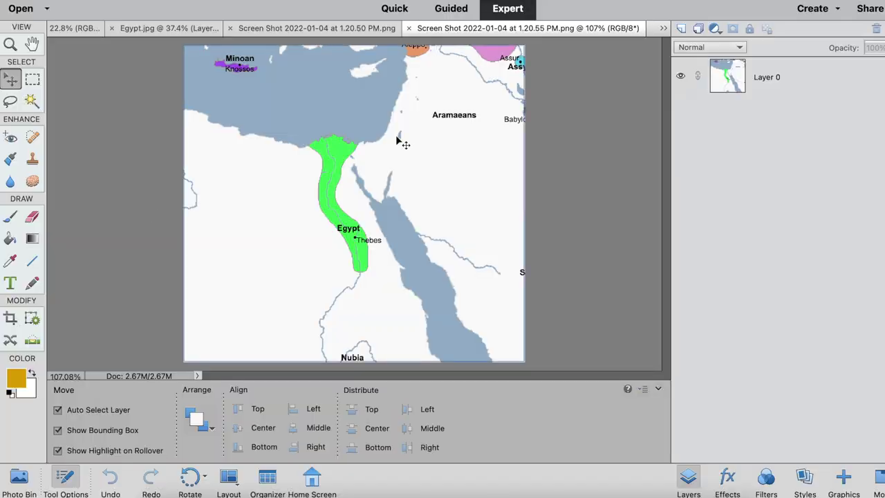
Close the extra screenshot and bring the New Kingdom map into Egypt.jpg at 50% opacity
{"action": "left_click", "coordinate": [325, 28]}
{"action": "left_click", "coordinate": [544, 28]}
{"action": "left_click_drag", "start_coordinate": [298, 78], "coordinate": [405, 203]}
{"action": "key", "text": "5"}
Enlarge the overlay to about 365%, rotate it slightly to match the Nile, and commit
{"action": "left_click_drag", "start_coordinate": [320, 148], "coordinate": [280, 109]}
{"action": "left_click_drag", "start_coordinate": [414, 235], "coordinate": [375, 216]}
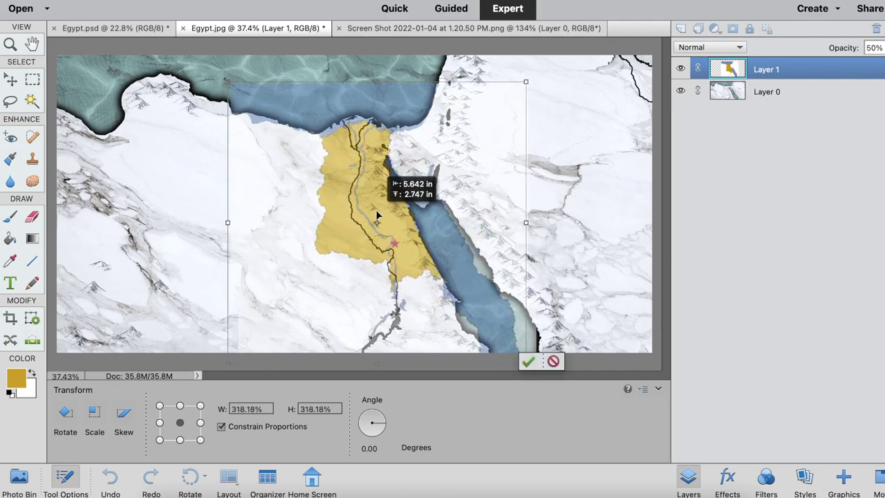
{"action": "left_click_drag", "start_coordinate": [524, 367], "coordinate": [561, 344]}
{"action": "left_click_drag", "start_coordinate": [377, 242], "coordinate": [403, 253]}
{"action": "left_click_drag", "start_coordinate": [534, 133], "coordinate": [555, 121]}
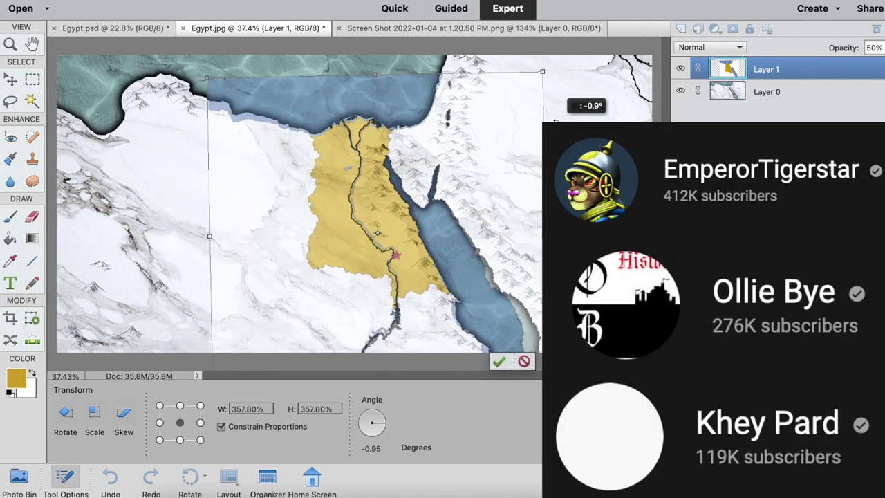
{"action": "left_click_drag", "start_coordinate": [206, 78], "coordinate": [202, 76]}
{"action": "left_click_drag", "start_coordinate": [342, 187], "coordinate": [354, 204]}
{"action": "left_click_drag", "start_coordinate": [609, 71], "coordinate": [593, 44]}
{"action": "left_click", "coordinate": [218, 361]}
{"action": "left_click", "coordinate": [10, 216]}
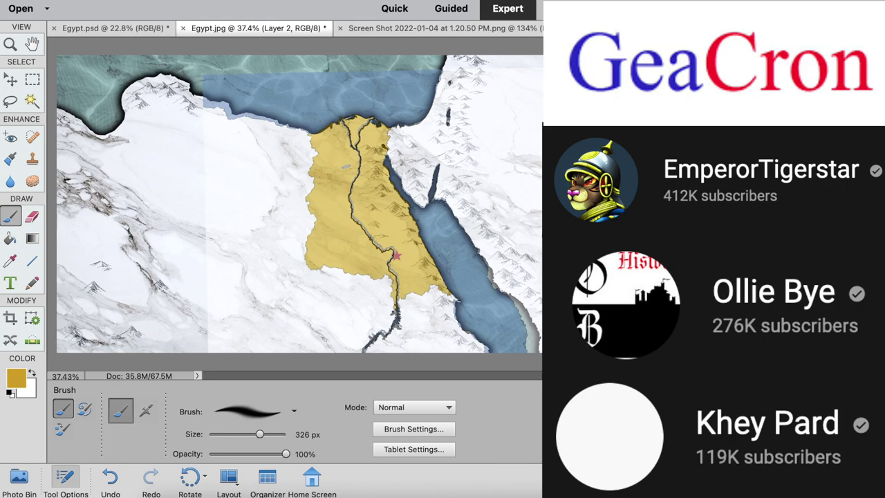
Rename the new paint layer to 'New Kingdom Egypt 1550'
{"action": "double_click", "coordinate": [763, 68]}
{"action": "type", "text": "New Kingdom Egypt 1550"}
{"action": "key", "text": "Return"}
Paint gold across the New Kingdom territory along the Nile, then switch to the Eraser
{"action": "scroll", "coordinate": [354, 207], "scroll_direction": "up", "scroll_amount": 3}
{"action": "scroll", "coordinate": [354, 208], "scroll_direction": "down", "scroll_amount": 1}
{"action": "mouse_move", "coordinate": [339, 76]}
{"action": "left_mouse_down"}
{"action": "mouse_move", "coordinate": [380, 80]}
{"action": "mouse_move", "coordinate": [304, 159]}
{"action": "left_mouse_up"}
{"action": "mouse_move", "coordinate": [297, 290]}
{"action": "left_mouse_down"}
{"action": "mouse_move", "coordinate": [429, 124]}
{"action": "mouse_move", "coordinate": [448, 237]}
{"action": "left_mouse_up"}
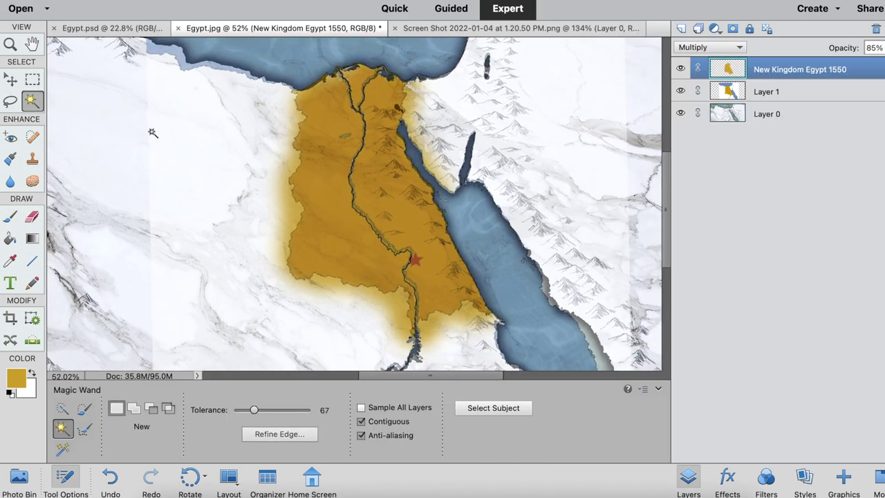
{"action": "key", "text": "e"}
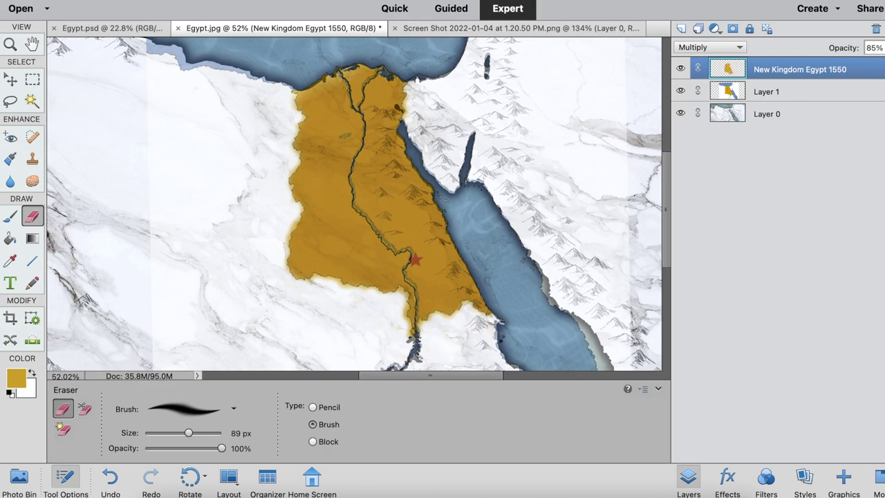
Hide the reference screenshot layer and refine the gold area with a 63 px brush
{"action": "left_click", "coordinate": [681, 90]}
{"action": "scroll", "coordinate": [305, 94], "scroll_direction": "up", "scroll_amount": 5}
{"action": "key", "text": "b"}
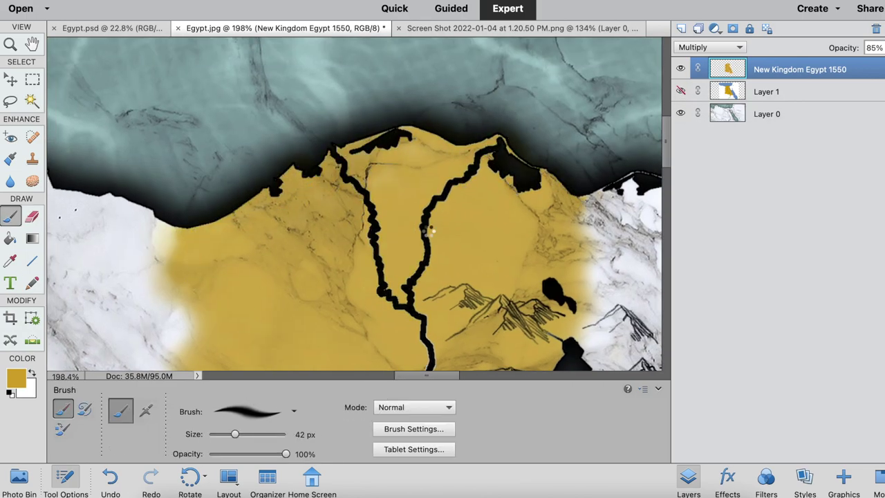
{"action": "scroll", "coordinate": [407, 254], "scroll_direction": "down", "scroll_amount": 5}
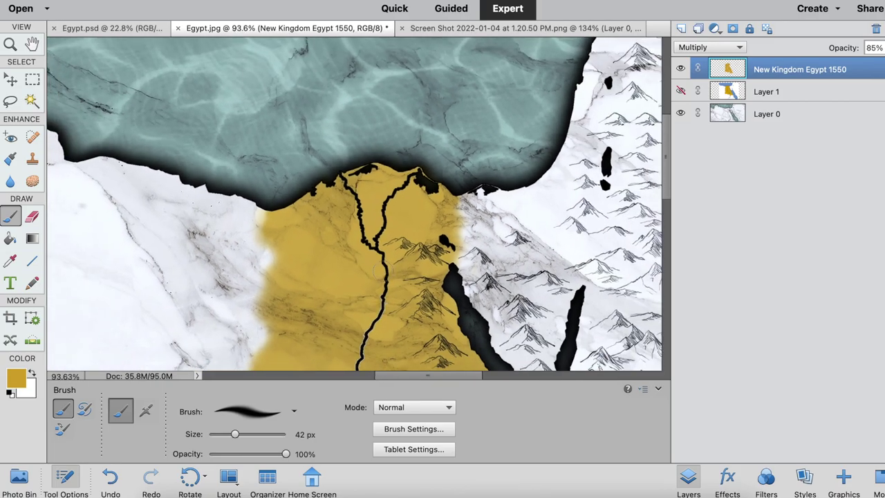
{"action": "scroll", "coordinate": [406, 255], "scroll_direction": "down", "scroll_amount": 3}
{"action": "key", "text": "bracketright"}
{"action": "key", "text": "bracketright"}
{"action": "scroll", "coordinate": [452, 256], "scroll_direction": "down", "scroll_amount": 3}
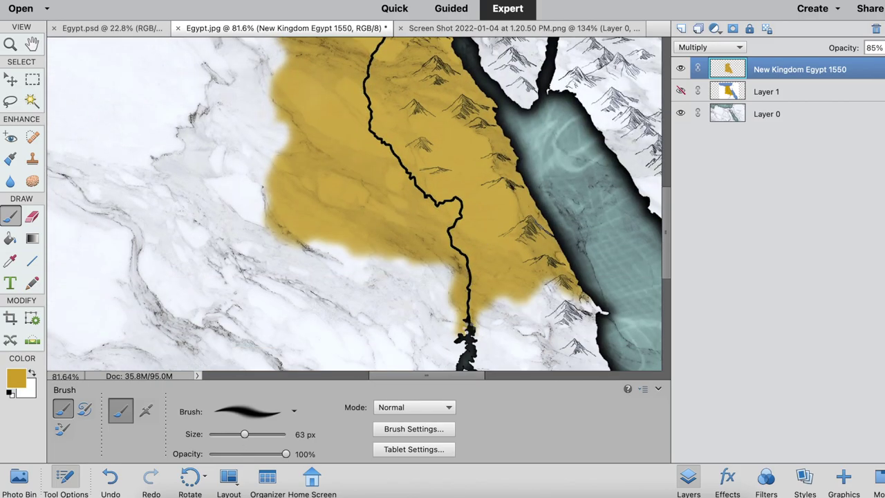